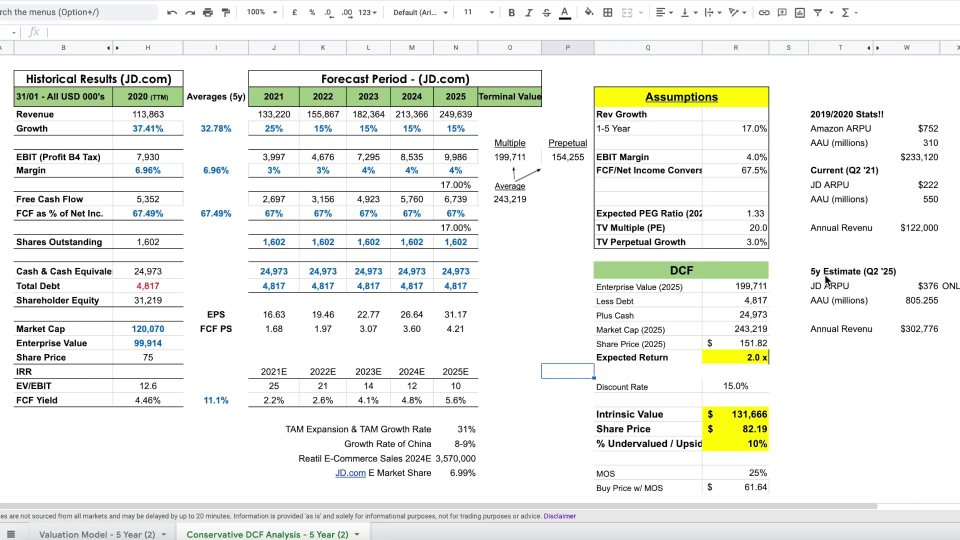
- Examine the JD.com forecast's revenue, growth and EBIT for 2021–2025, the TV Multiple assumption, and the DCF discount rate and intrinsic value
drag(276, 83, 510, 335)
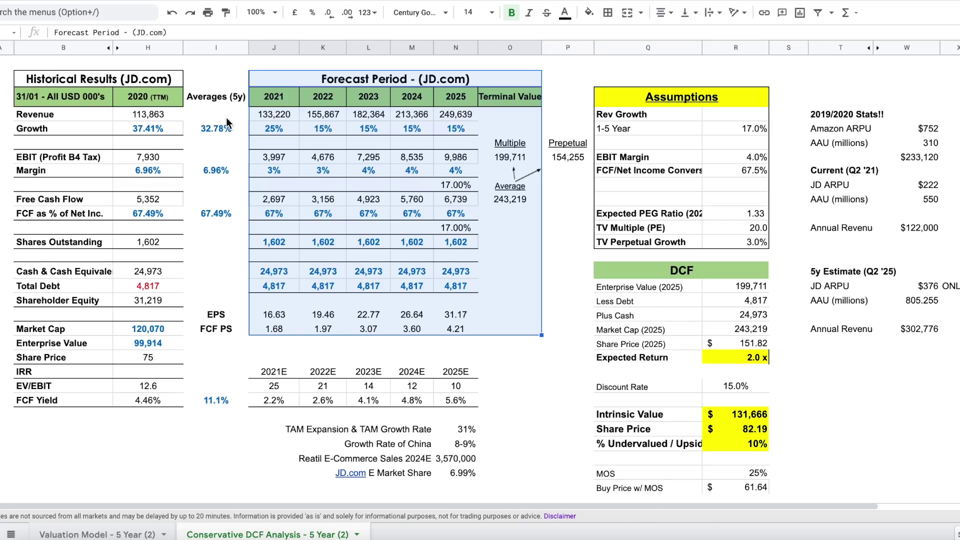
drag(269, 97, 270, 126)
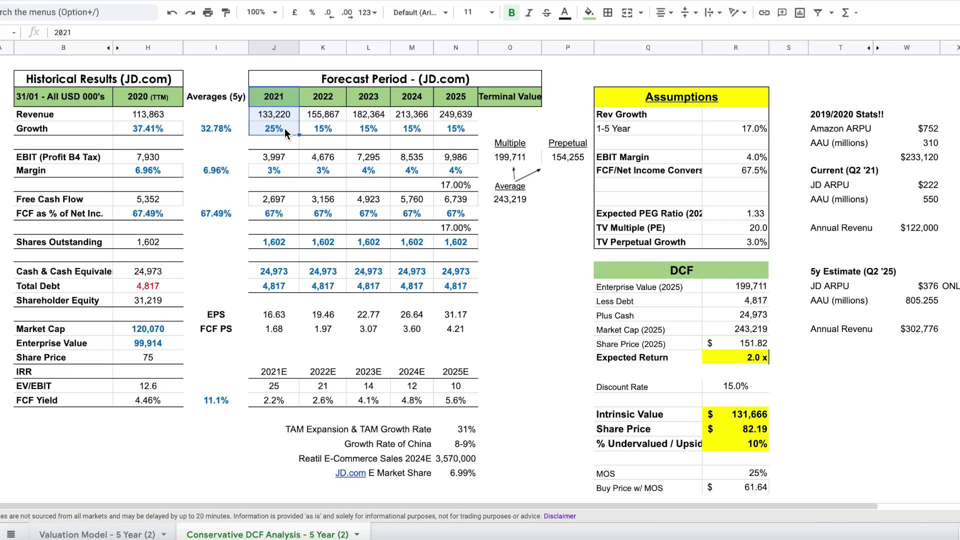
drag(333, 100, 463, 129)
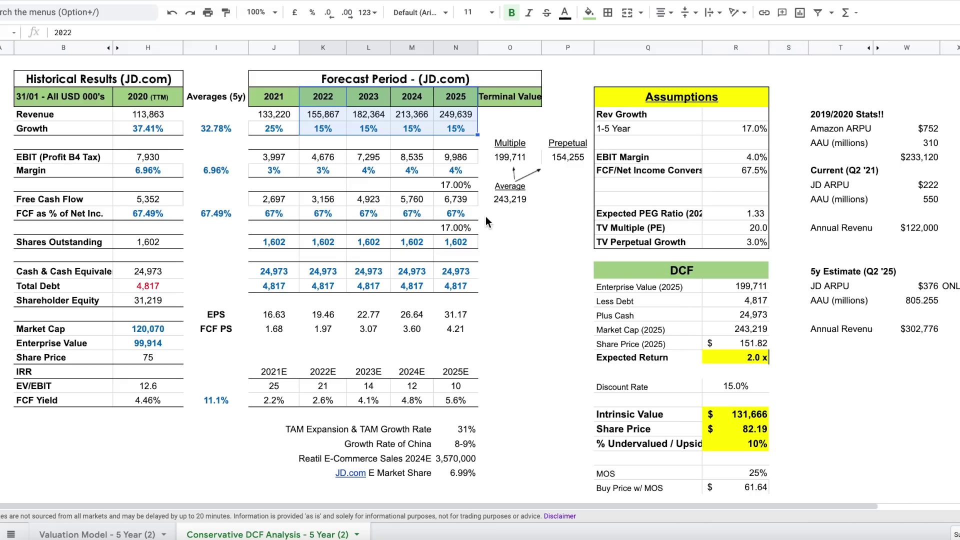
mouse_move(270, 159)
mouse_down()
mouse_move(466, 171)
mouse_move(294, 155)
mouse_move(274, 163)
mouse_up()
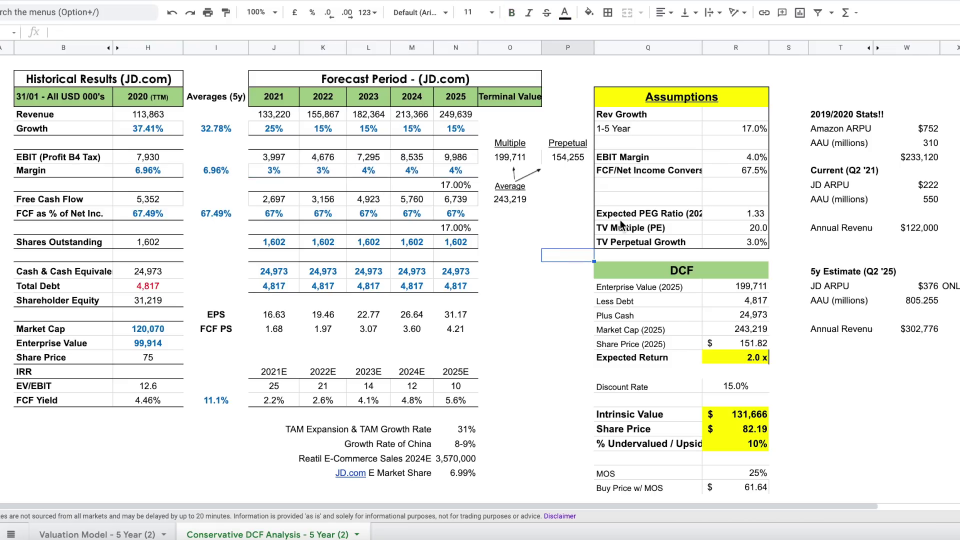
drag(630, 228, 753, 230)
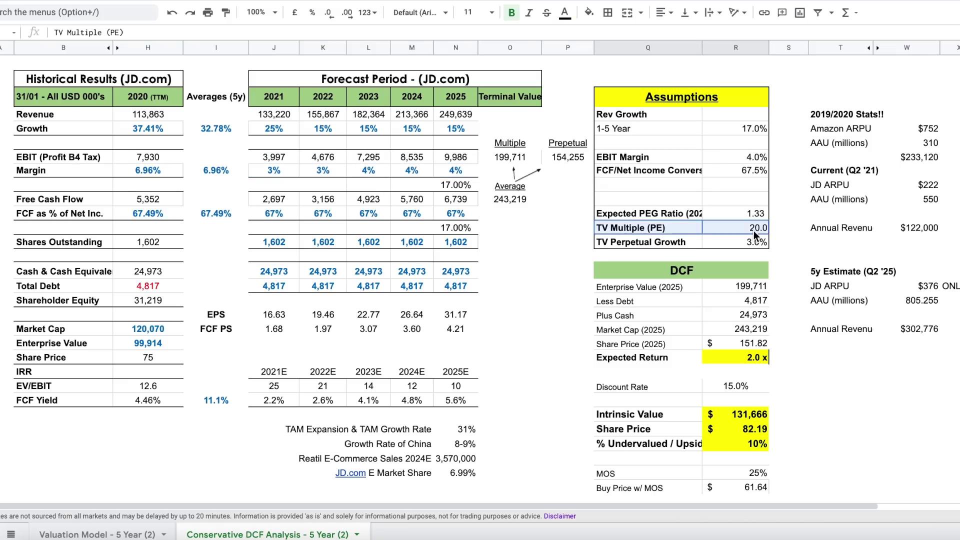
click(710, 272)
drag(649, 415, 733, 445)
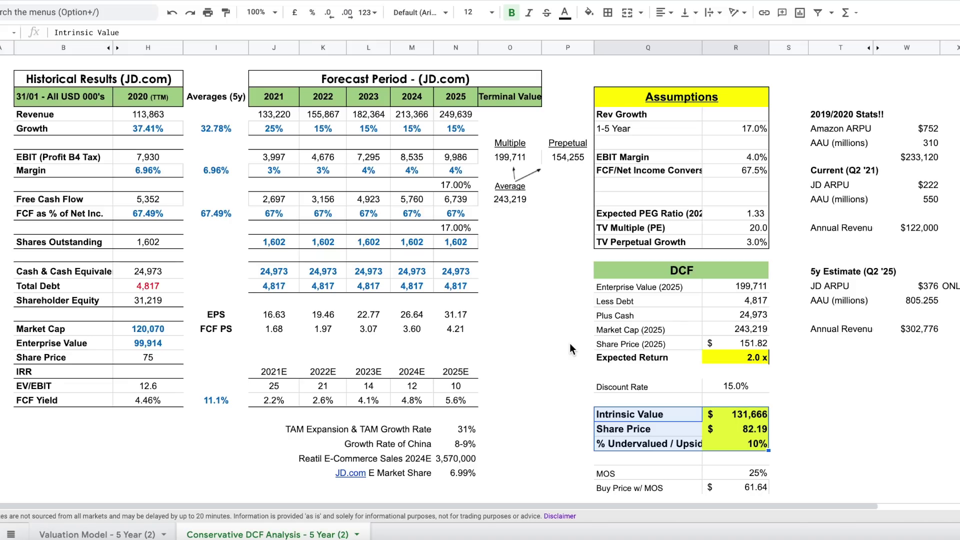
drag(723, 388, 634, 388)
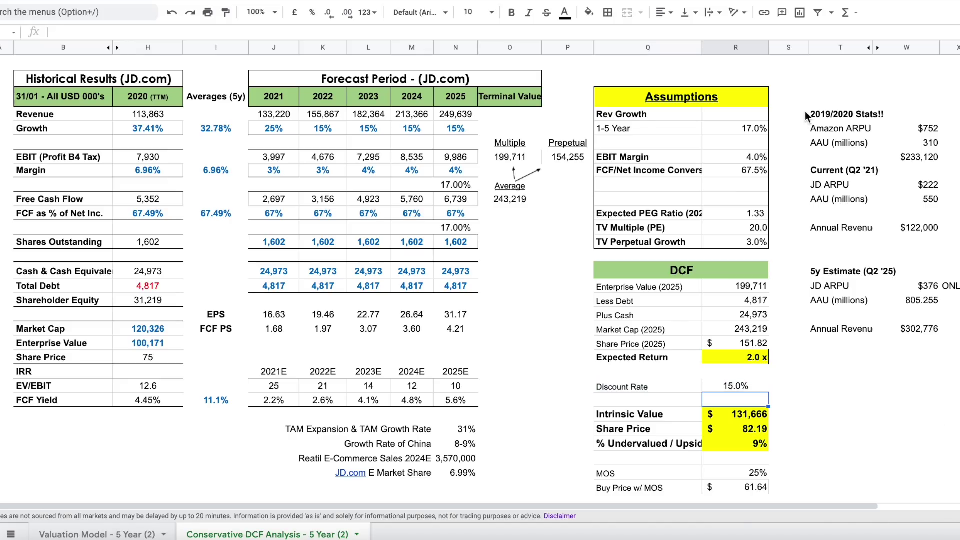
- Examine the 2019/2020 Amazon ARPU, active users and their revenue product alongside JD.com's 2024–2025 revenue forecast
click(840, 114)
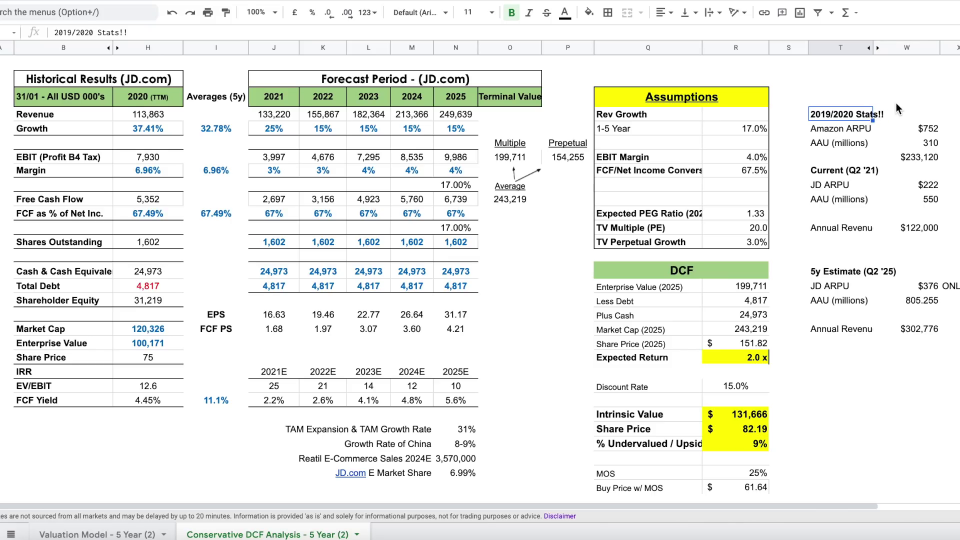
drag(432, 116, 474, 115)
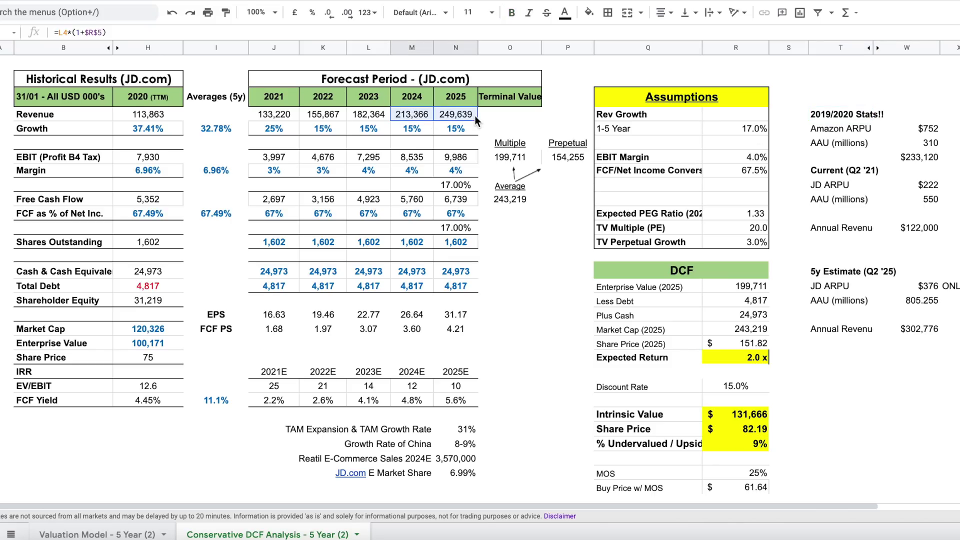
click(884, 115)
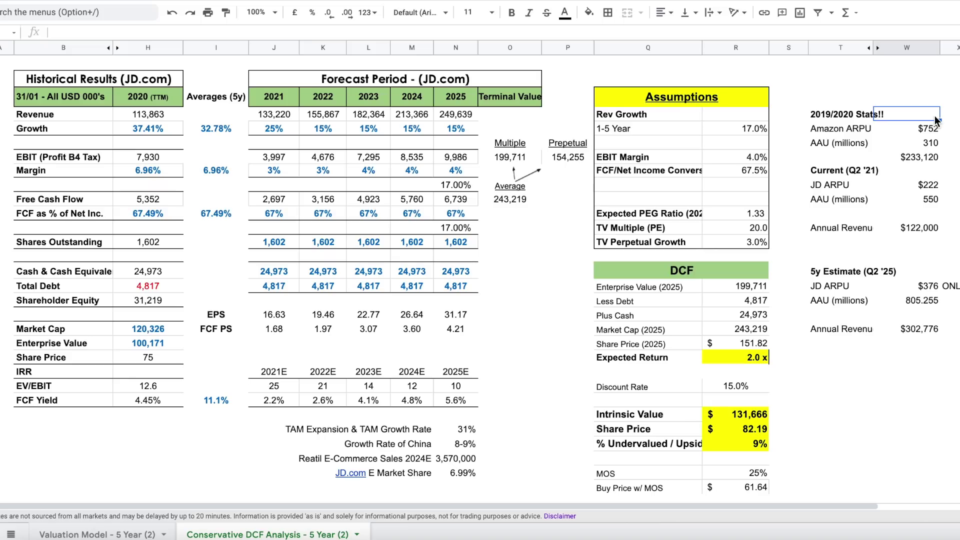
drag(830, 114, 915, 232)
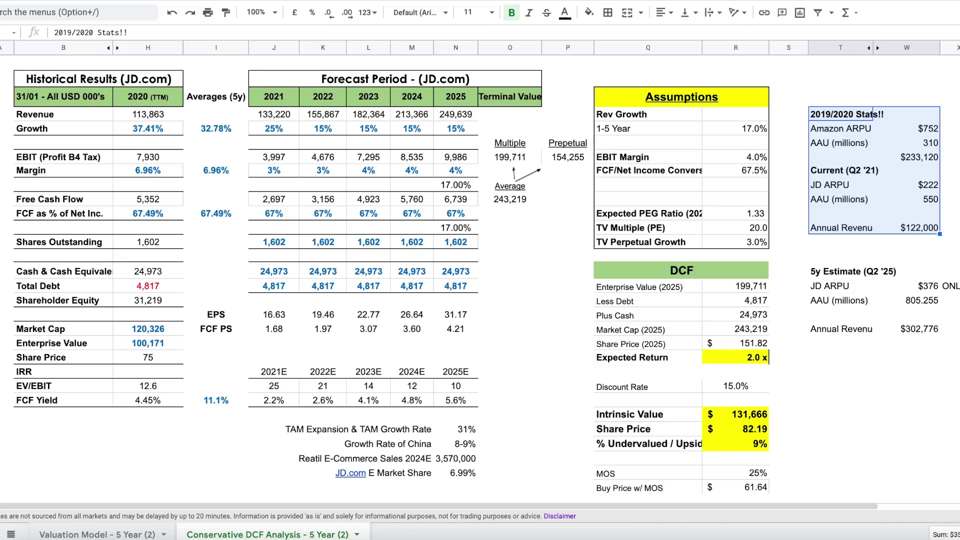
click(826, 114)
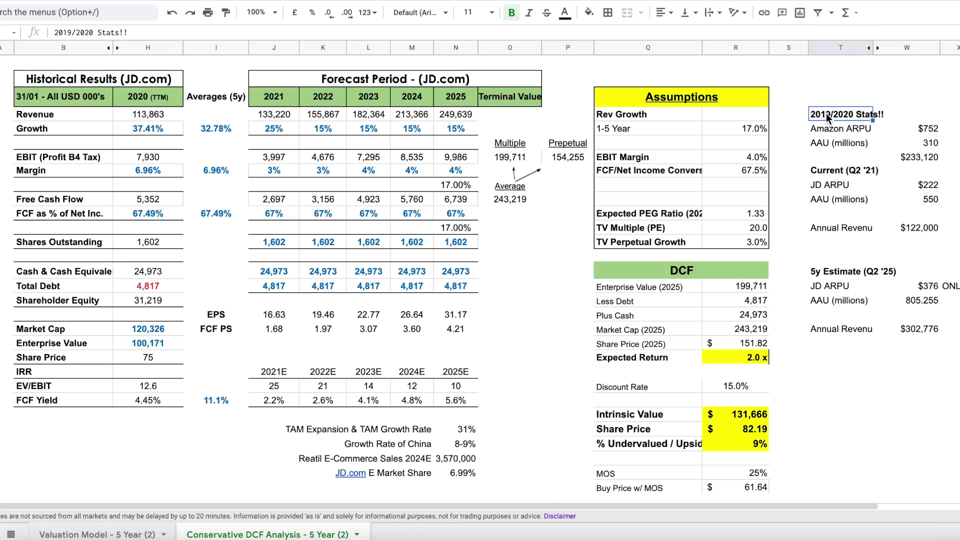
drag(836, 132, 917, 128)
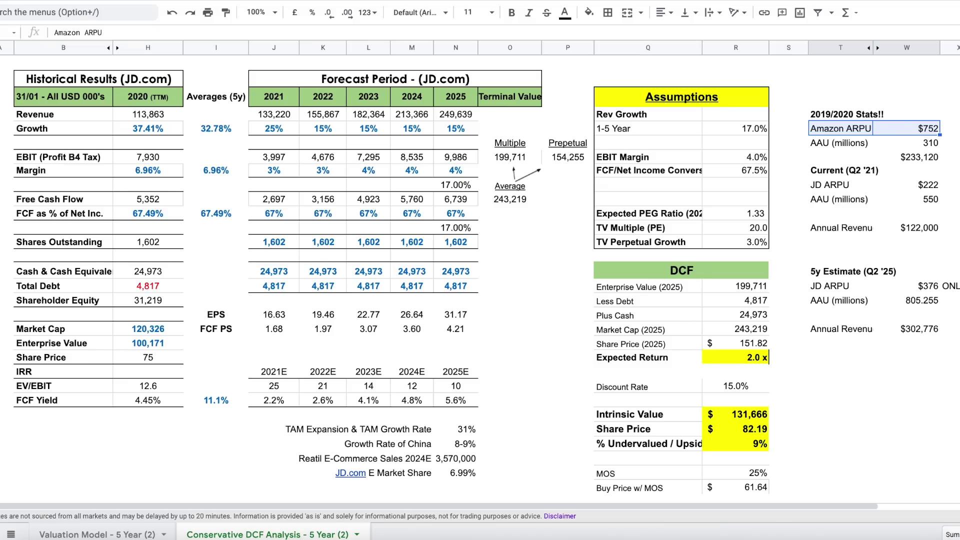
mouse_move(898, 145)
mouse_down()
mouse_move(850, 143)
mouse_move(898, 144)
mouse_up()
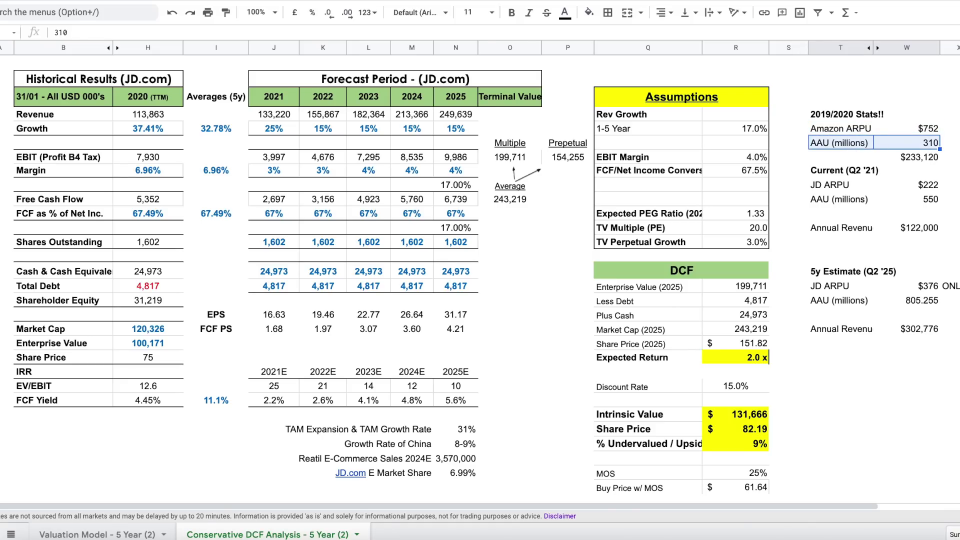
click(898, 156)
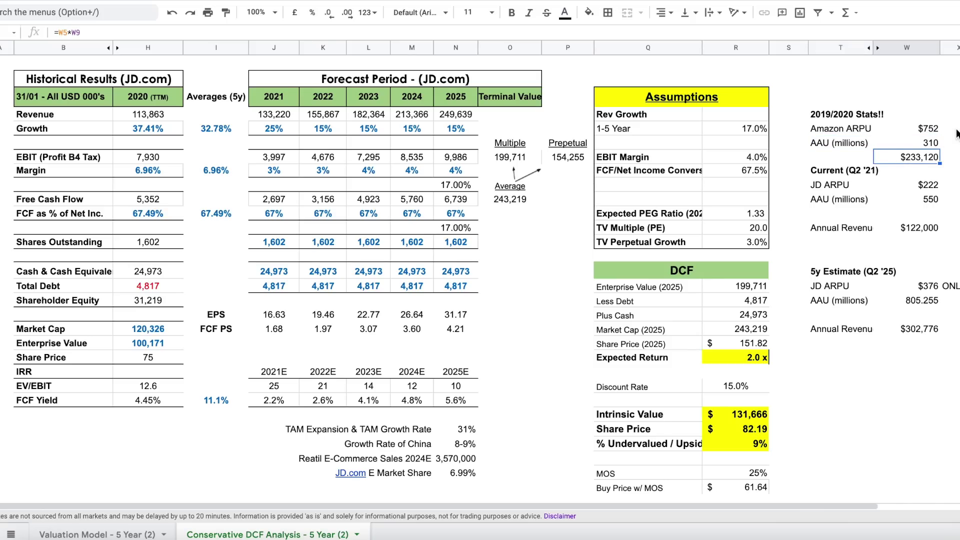
click(841, 128)
mouse_move(842, 129)
mouse_down()
mouse_move(905, 132)
mouse_move(831, 144)
mouse_up()
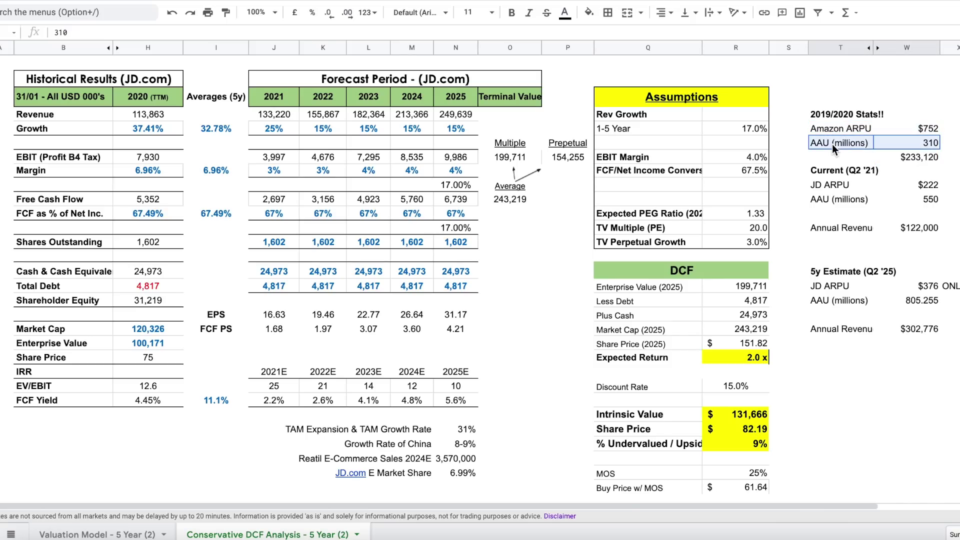
click(925, 160)
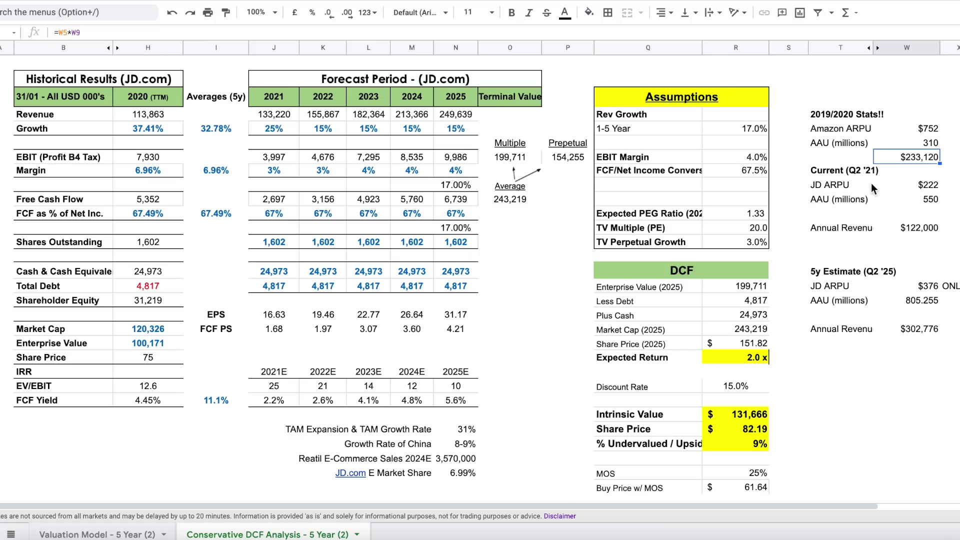
- Examine JD's current Q2 '21 ARPU and its formula, together with the active user figure
drag(830, 185, 910, 184)
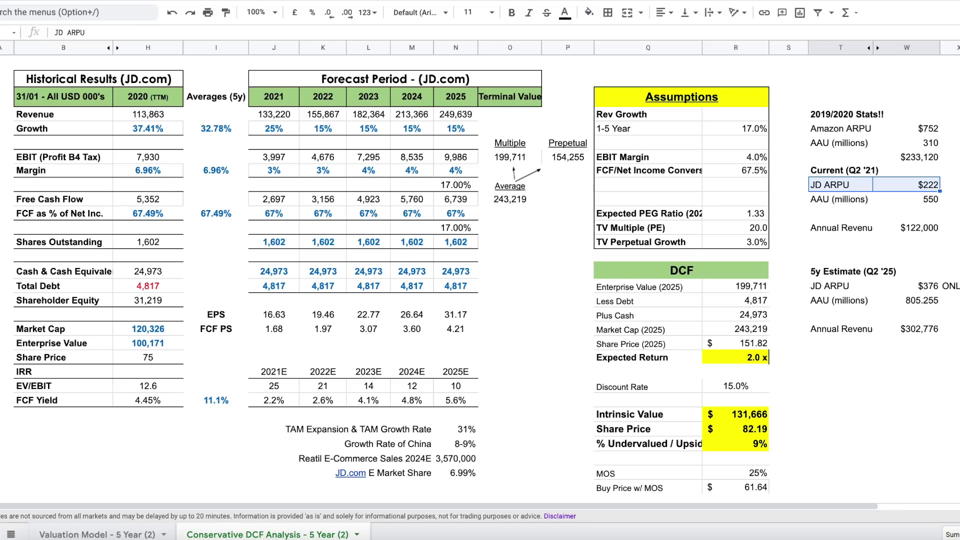
drag(825, 202, 913, 205)
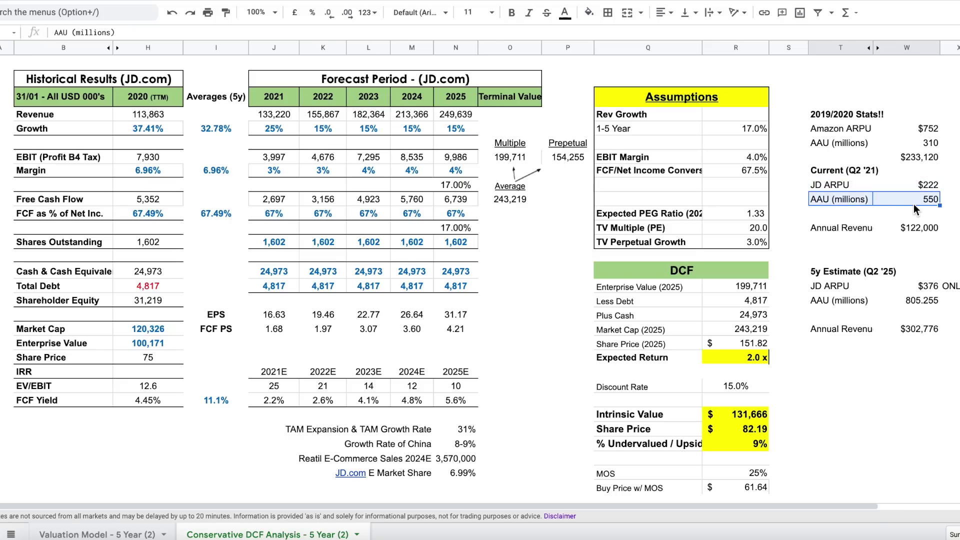
drag(894, 183, 858, 181)
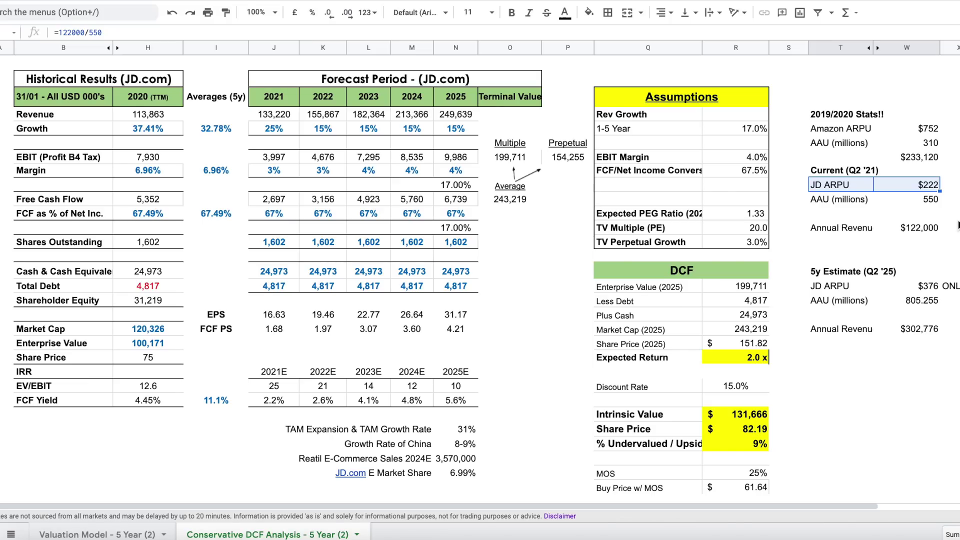
click(840, 198)
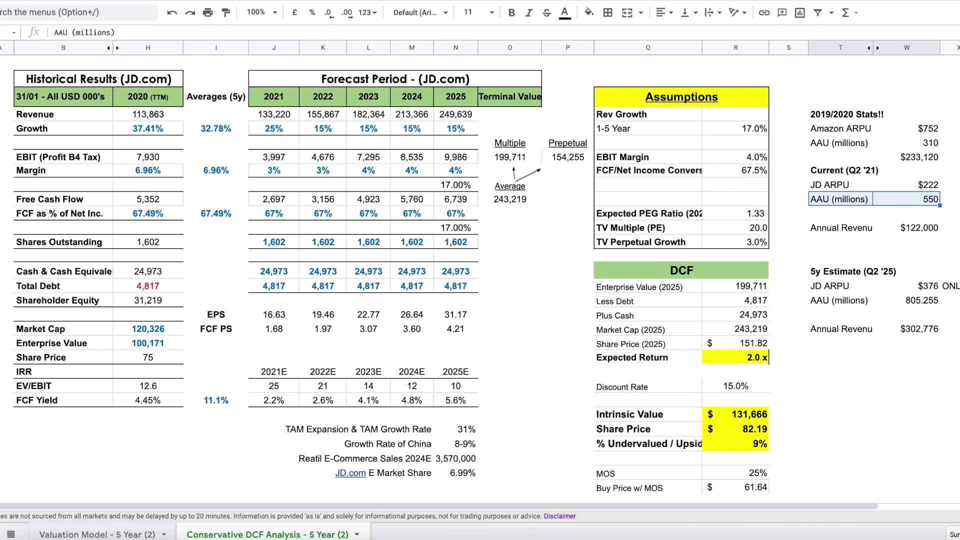
- Review the 5y Estimate (Q2 '25) block, including annual revenue, JD ARPU and the note beside the ARPU
drag(865, 271, 910, 326)
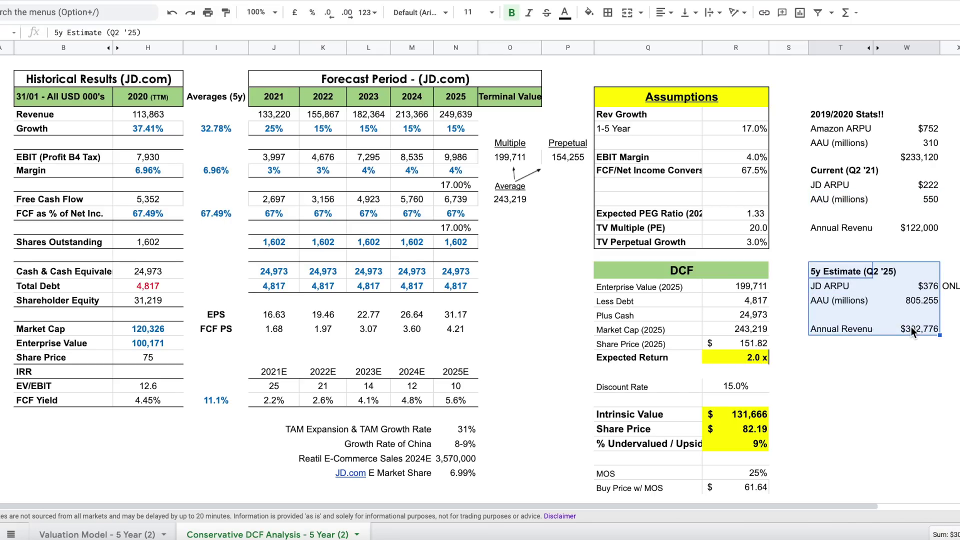
click(949, 375)
drag(844, 333, 926, 331)
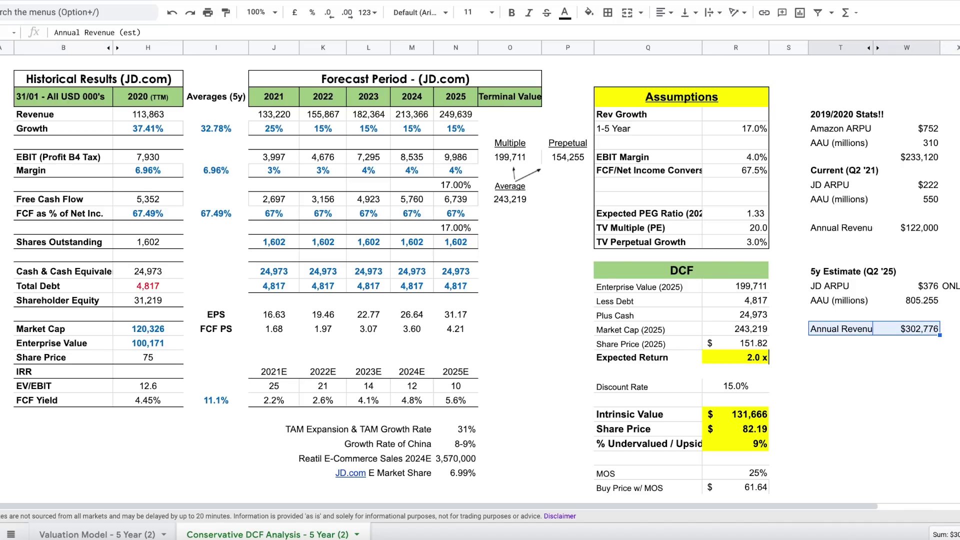
click(950, 286)
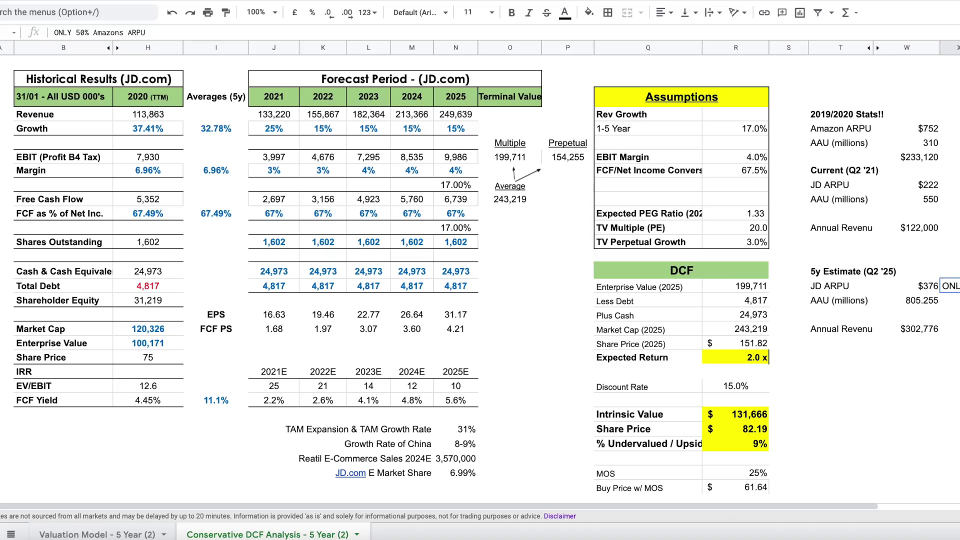
scroll(481, 275, right, 1)
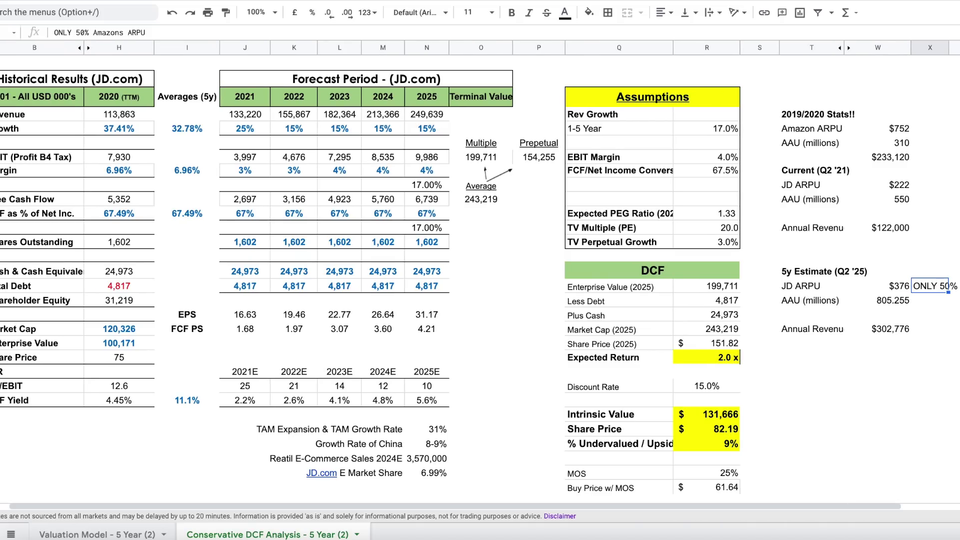
drag(819, 289, 885, 288)
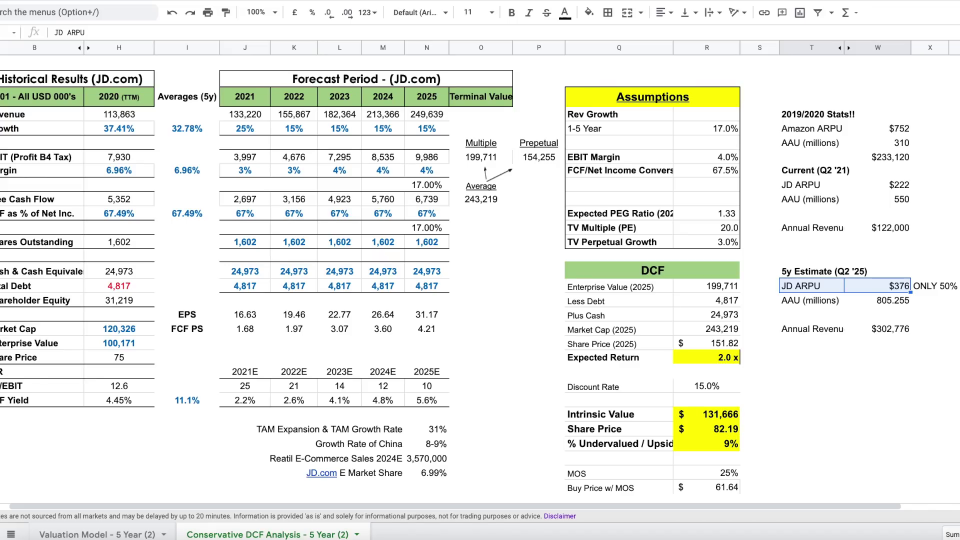
scroll(855, 297, left, 1)
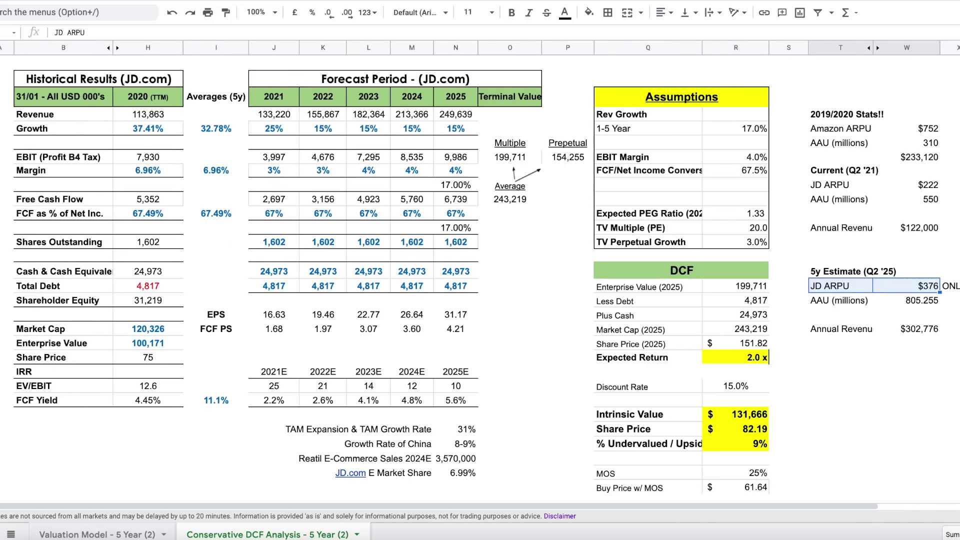
- Inspect the formulas behind the 5-year estimates for JD's active users and annual revenue, leaving them as they are
click(900, 297)
double_click(905, 300)
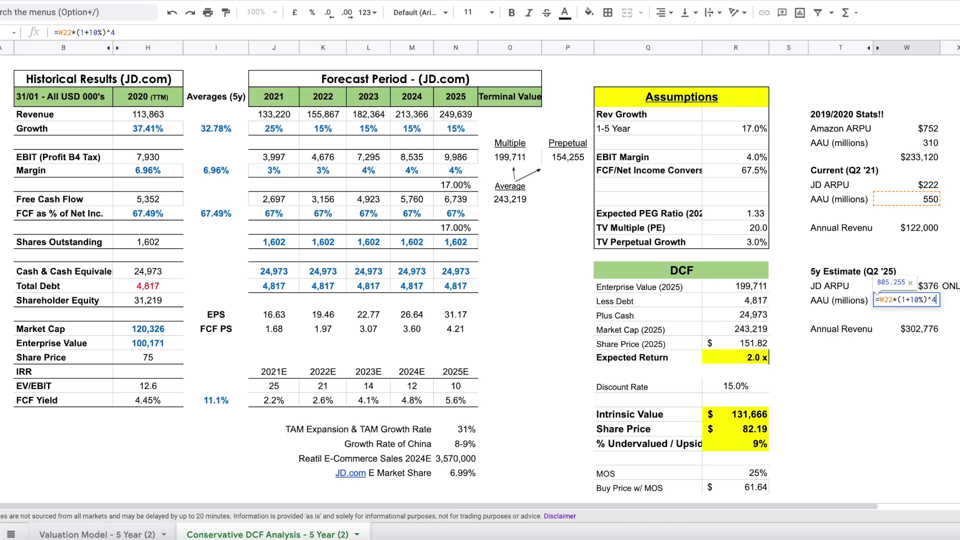
click(840, 300)
drag(840, 299, 909, 299)
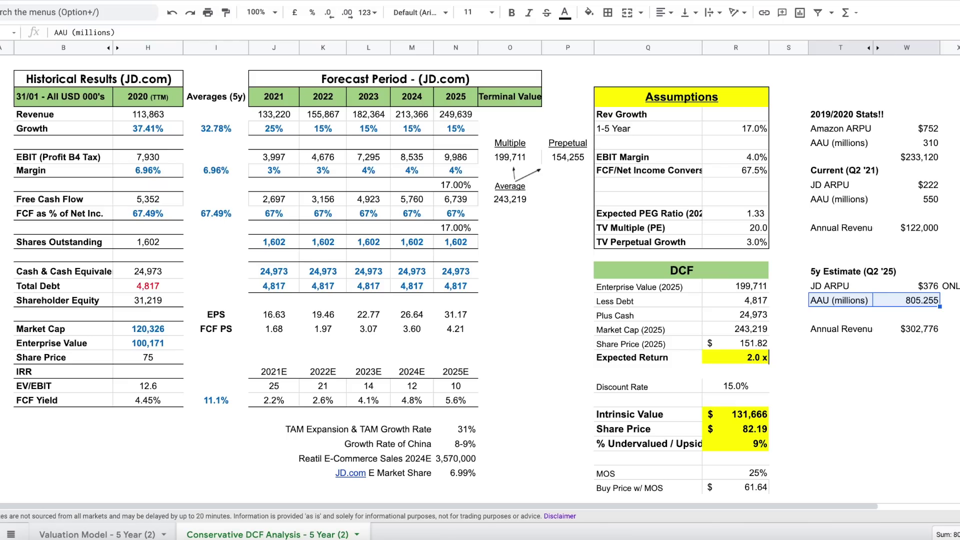
click(915, 330)
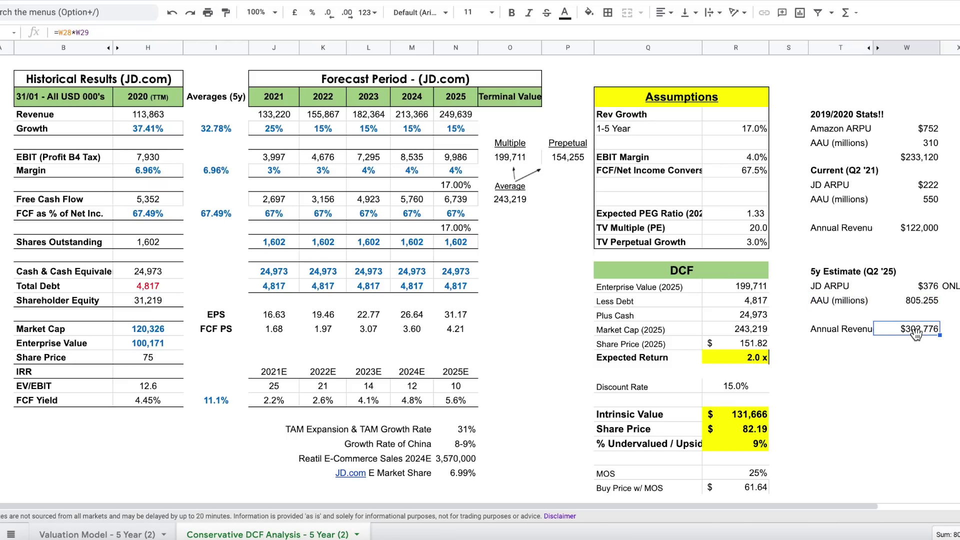
double_click(918, 330)
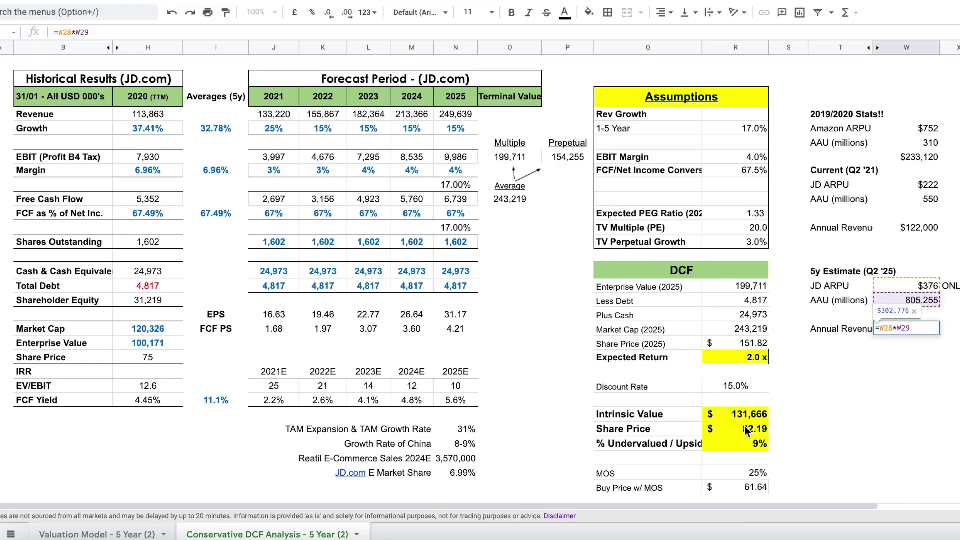
key(Return)
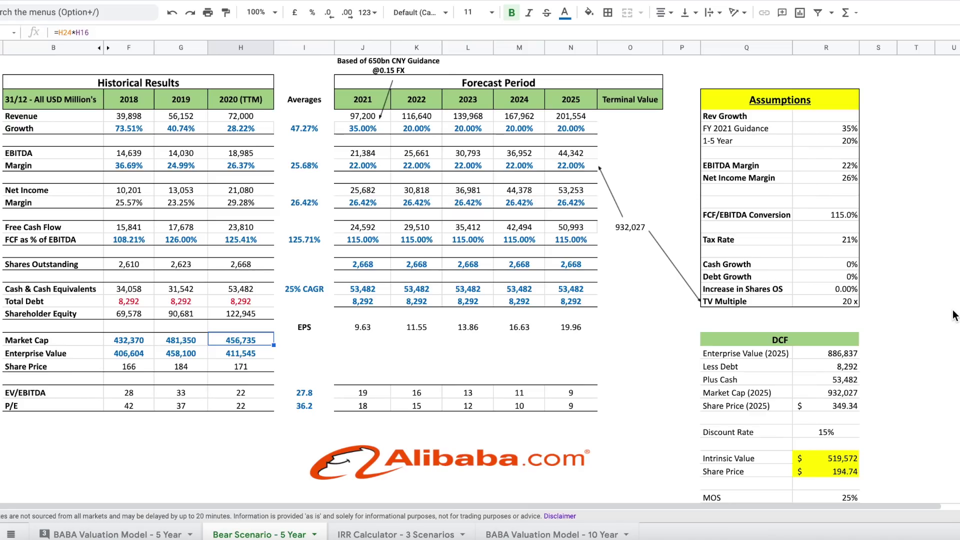
- Review Alibaba's 2020 share price and market cap in the bear scenario, and open the IRR Calculator - 3 Scenarios sheet
scroll(921, 291, down, 1)
scroll(921, 290, up, 1)
click(261, 368)
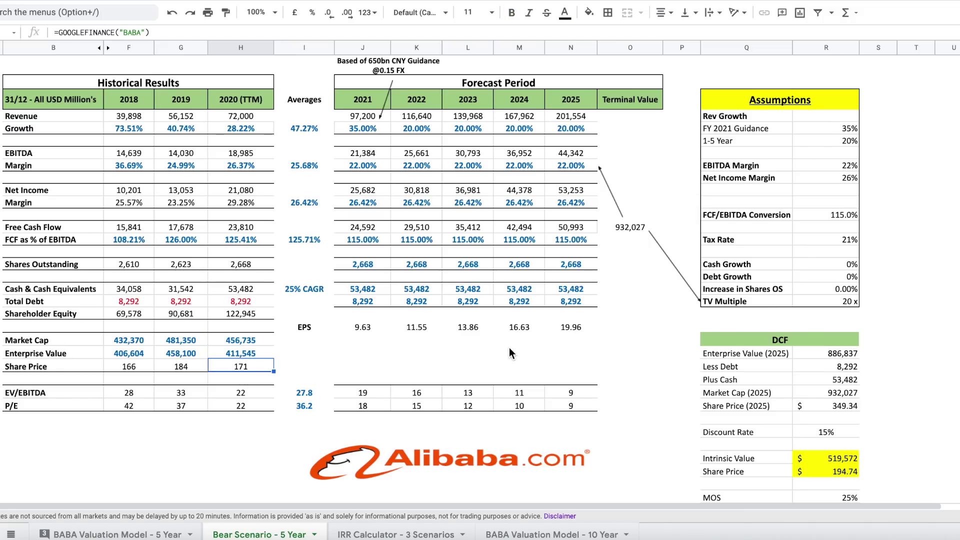
click(267, 345)
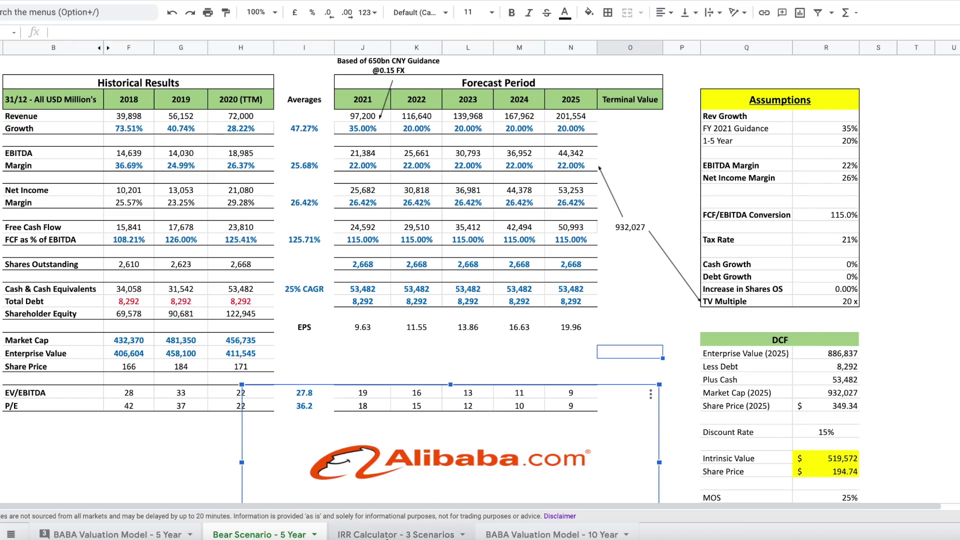
click(394, 534)
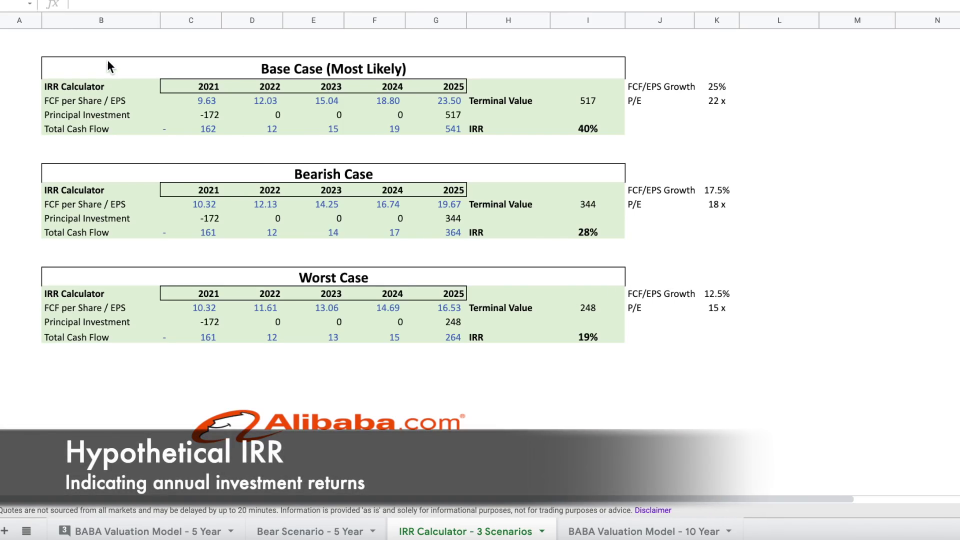
- Review the three IRR scenarios as a whole and the Base Case table, including its IRR formula, 2025 principal and total cash flow
drag(66, 39, 729, 384)
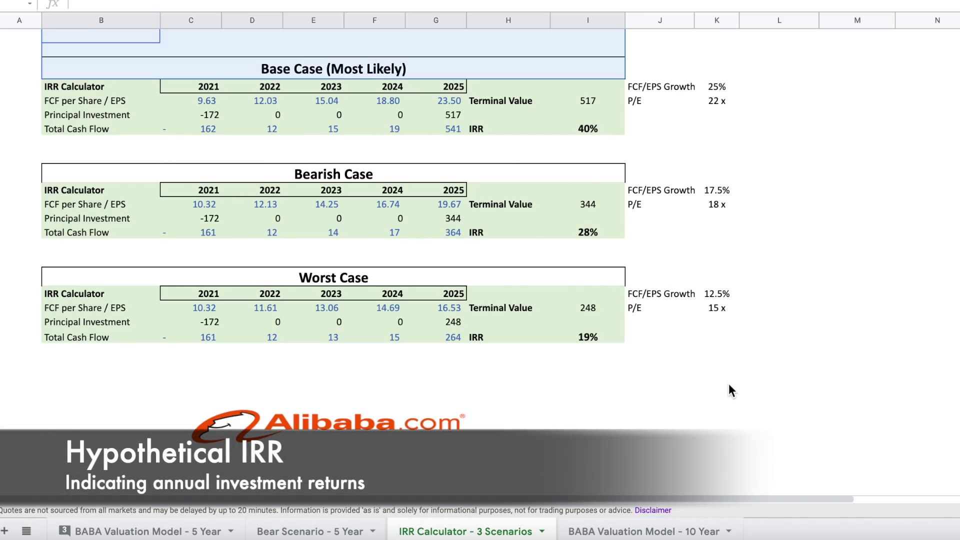
drag(729, 418, 728, 440)
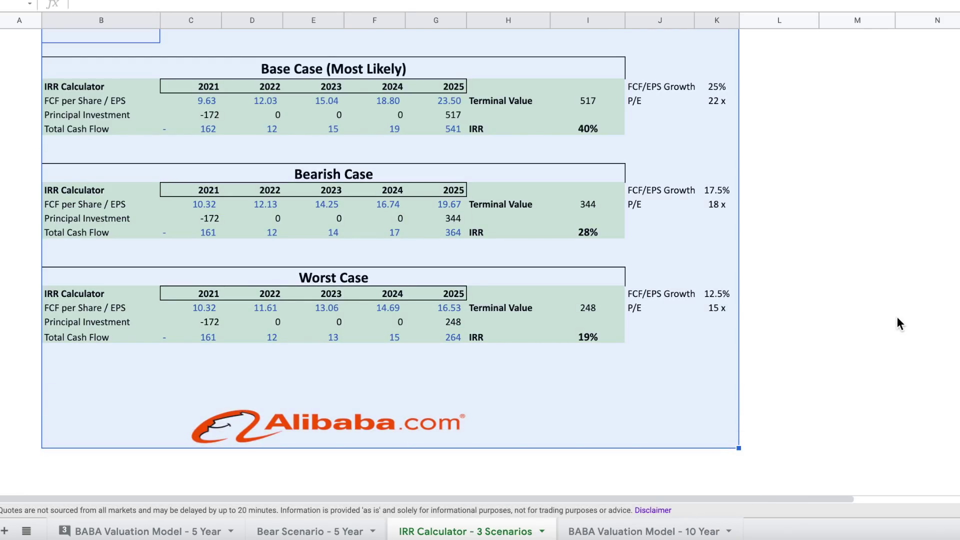
click(235, 75)
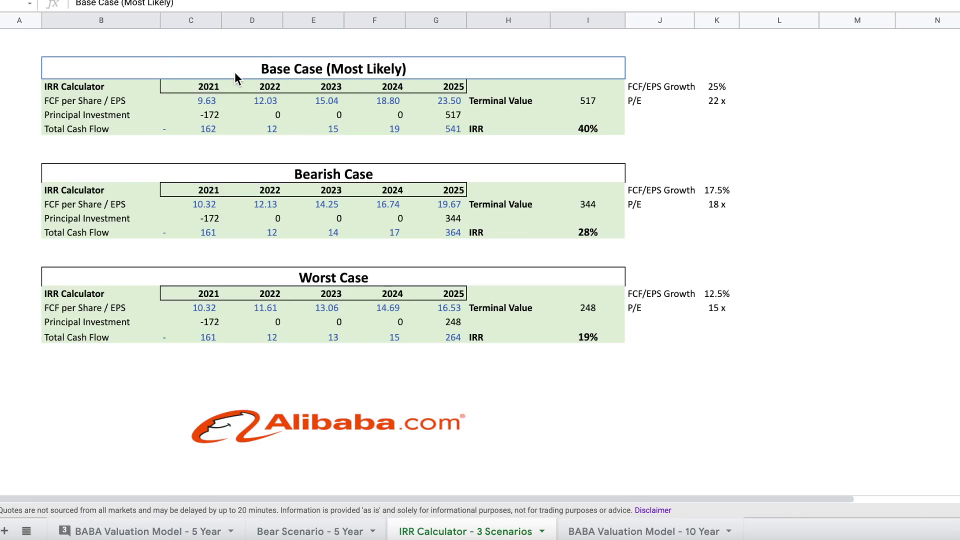
shift+click(706, 135)
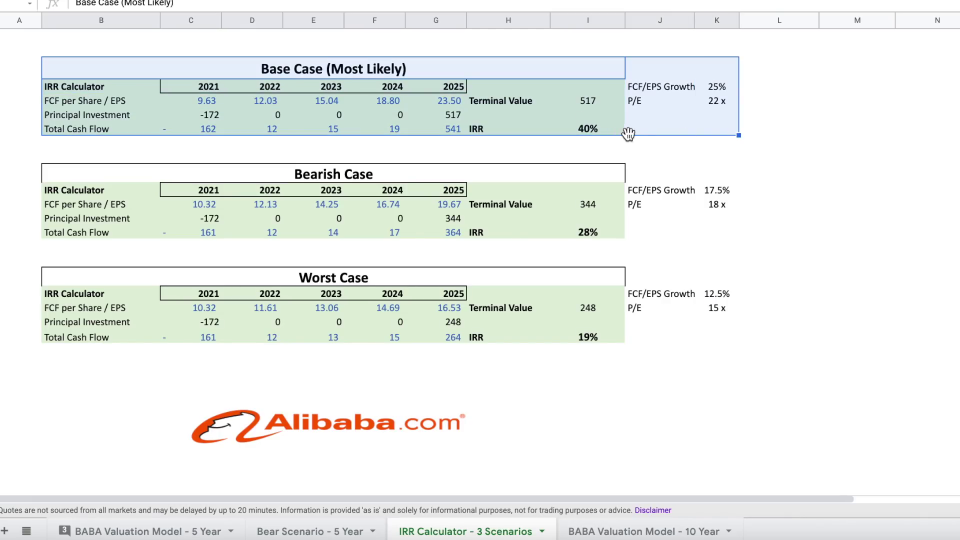
click(587, 132)
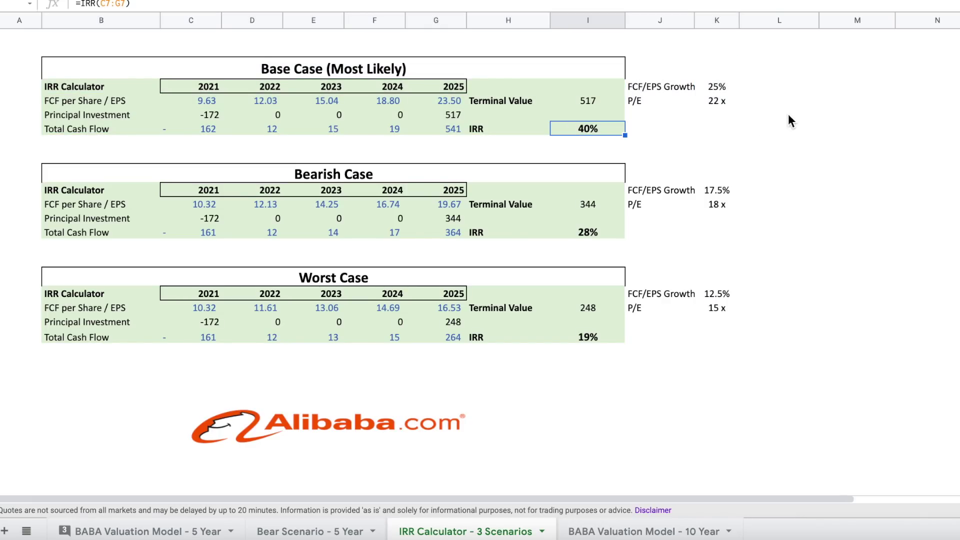
drag(460, 114, 458, 128)
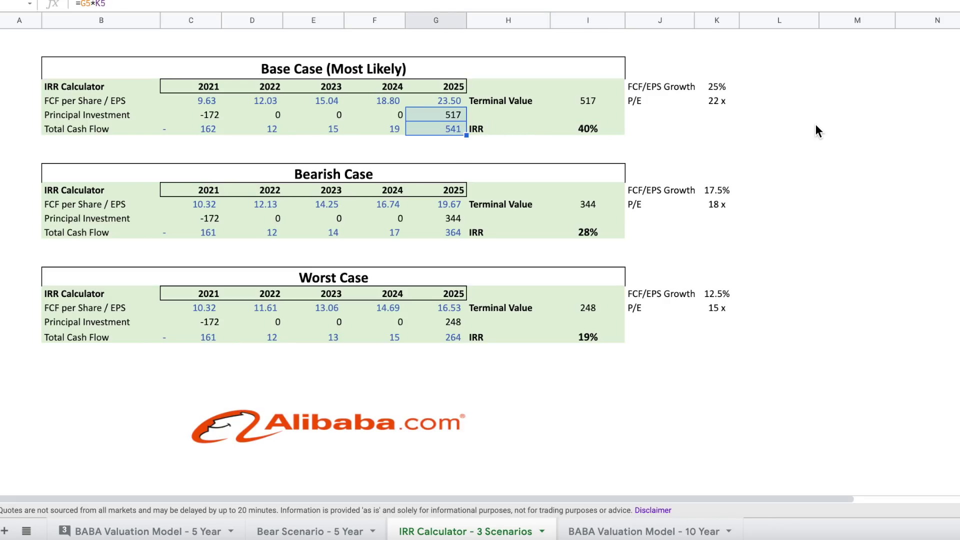
- Examine the Base Case FCF/EPS growth and P/E assumptions together with the FCF per share row for 2021 to 2025
click(719, 101)
click(721, 87)
shift+click(675, 91)
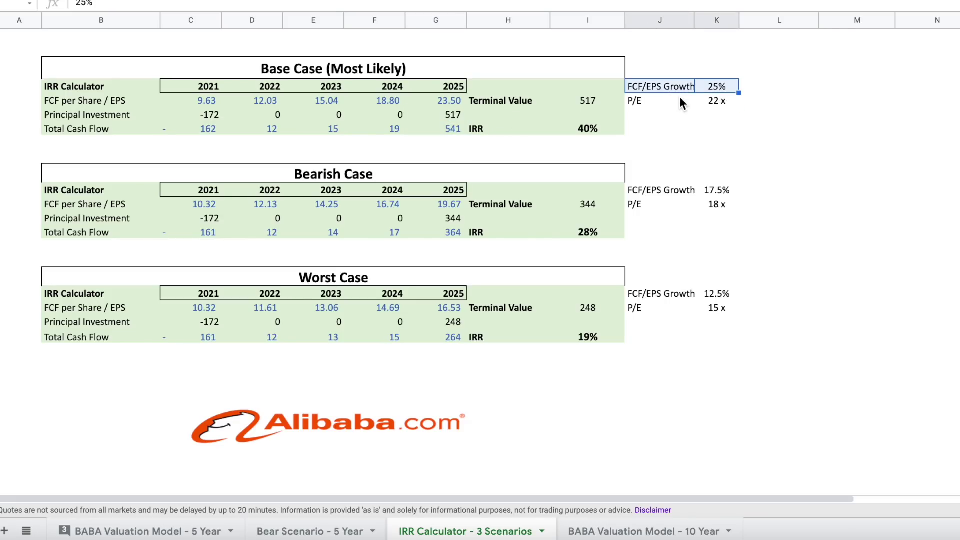
click(731, 103)
shift+click(652, 103)
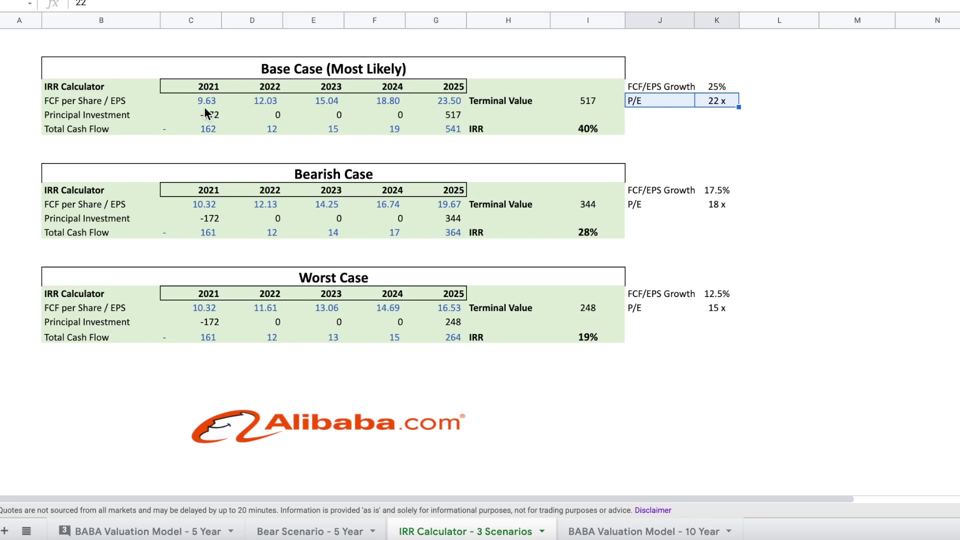
drag(181, 99, 428, 98)
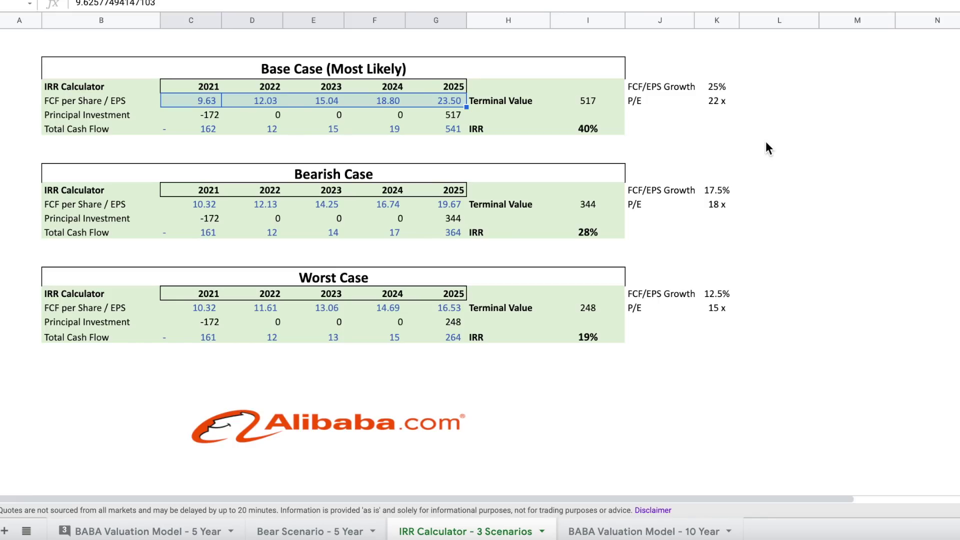
- Review the Bearish Case table together with its FCF/EPS growth and P/E assumptions
drag(78, 175, 716, 238)
click(773, 189)
drag(721, 190, 700, 210)
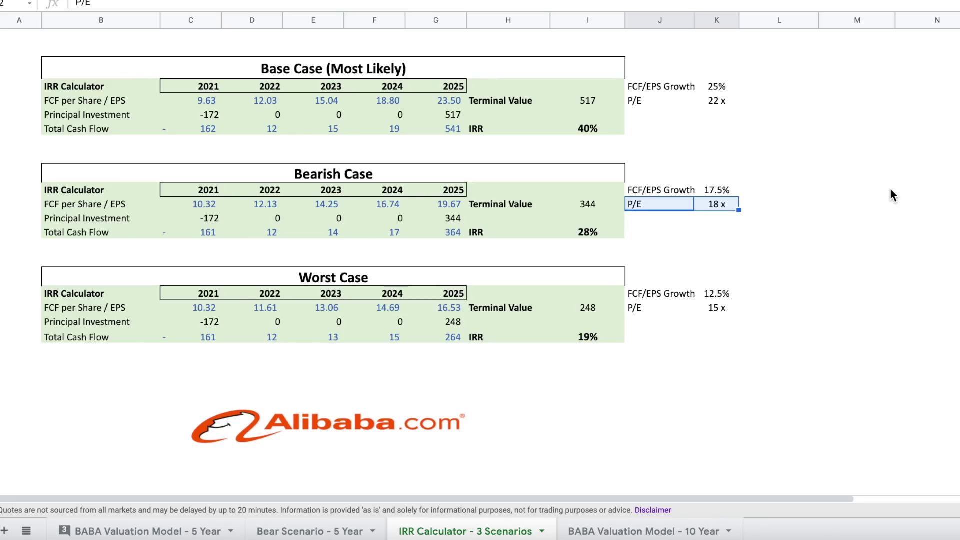
- Examine the Worst Case table, its IRR and 2025 FCF per share formulas, and compare it with the other two scenarios
drag(180, 280, 722, 342)
drag(597, 338, 506, 335)
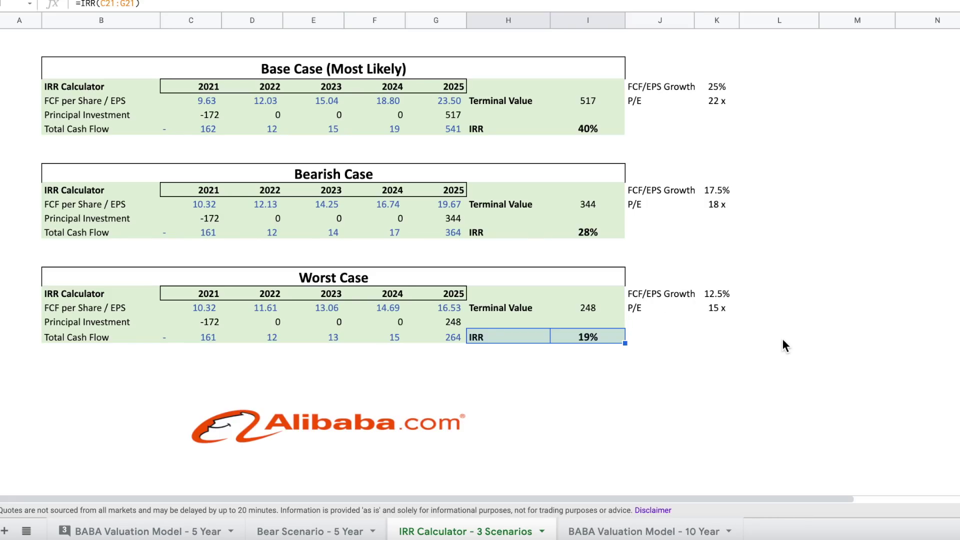
drag(150, 279, 579, 335)
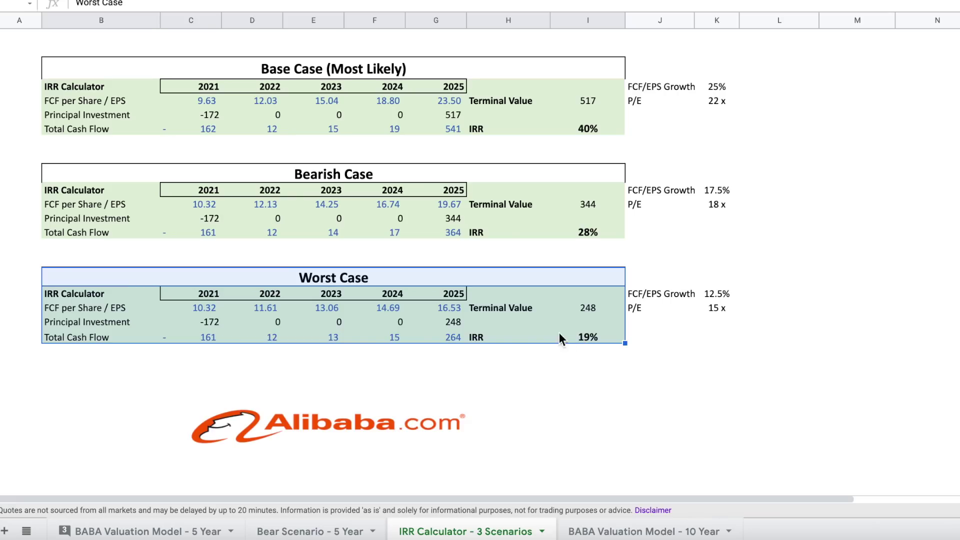
click(420, 309)
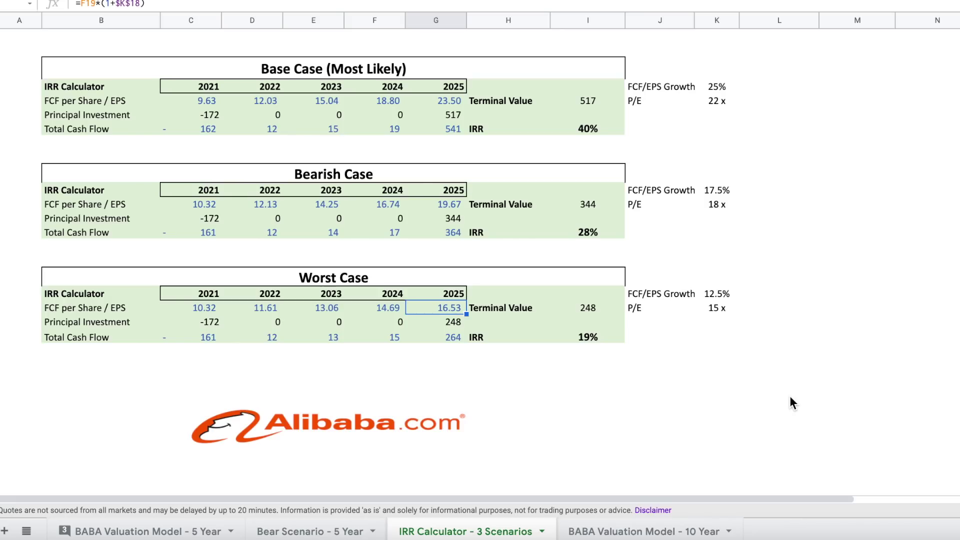
click(565, 335)
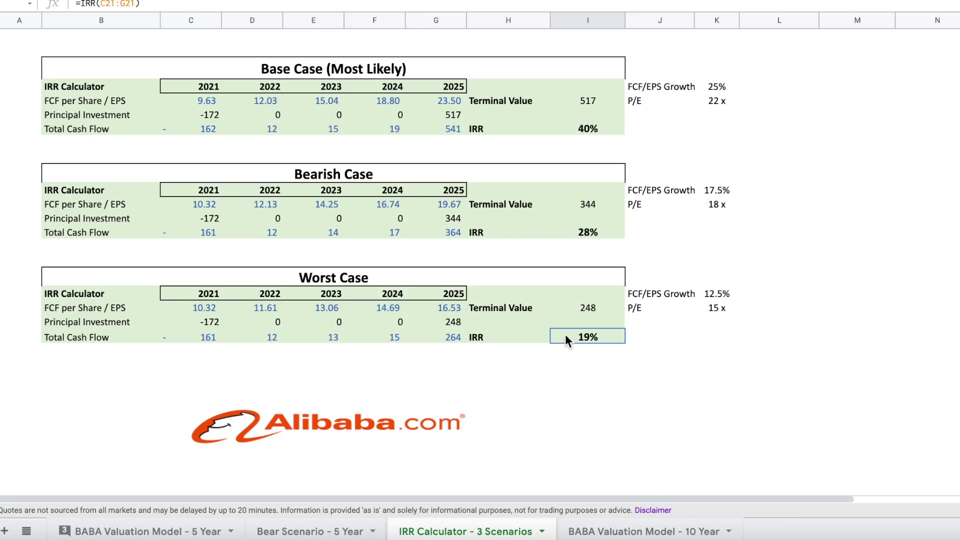
drag(21, 47, 747, 373)
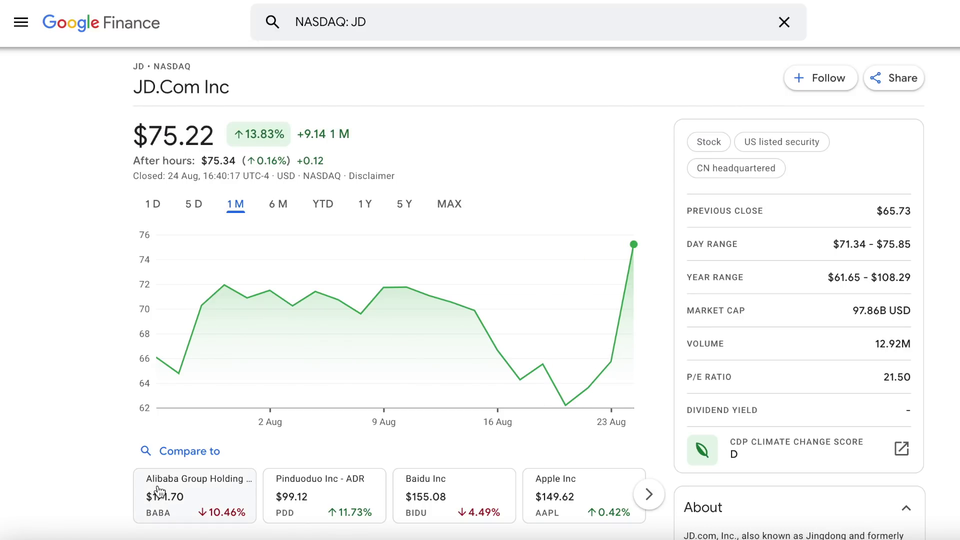
- Switch to Google Finance and look over the JD.Com Inc one-month chart and the stocks offered for comparison
scroll(155, 493, right, 3)
scroll(150, 472, left, 3)
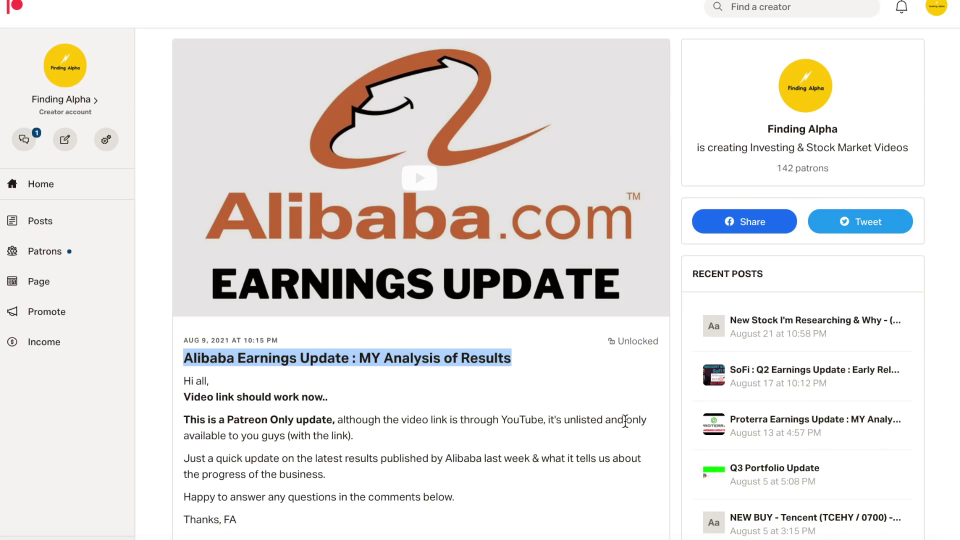
- Switch to the Finding Alpha page on Patreon and browse the Previously Covered Valuation Models / Excel Sheets post
click(572, 379)
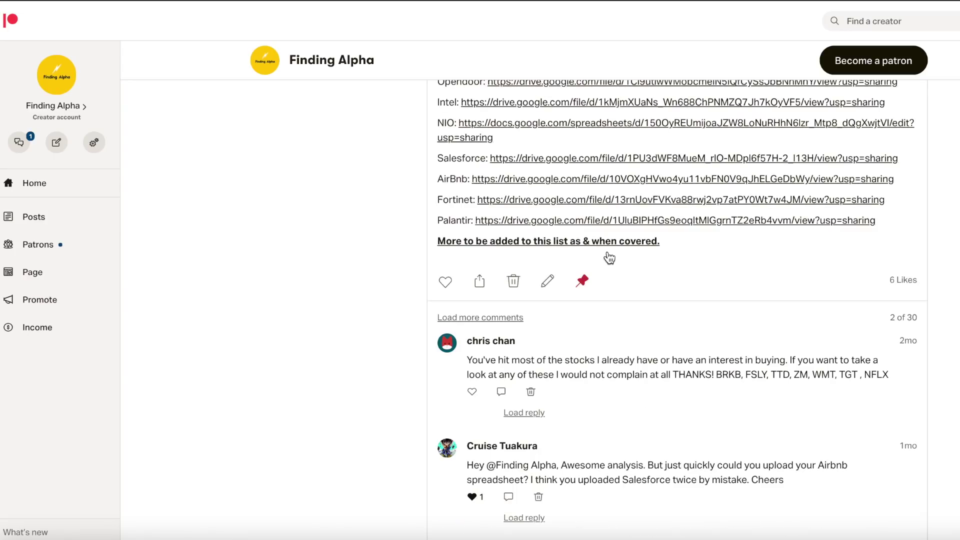
scroll(608, 256, down, 15)
scroll(609, 257, up, 2)
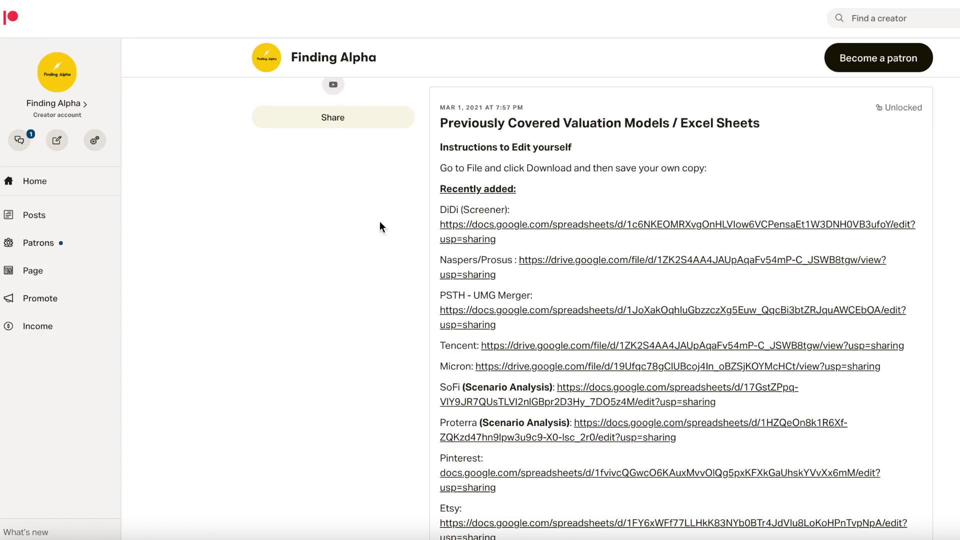
scroll(451, 227, down, 20)
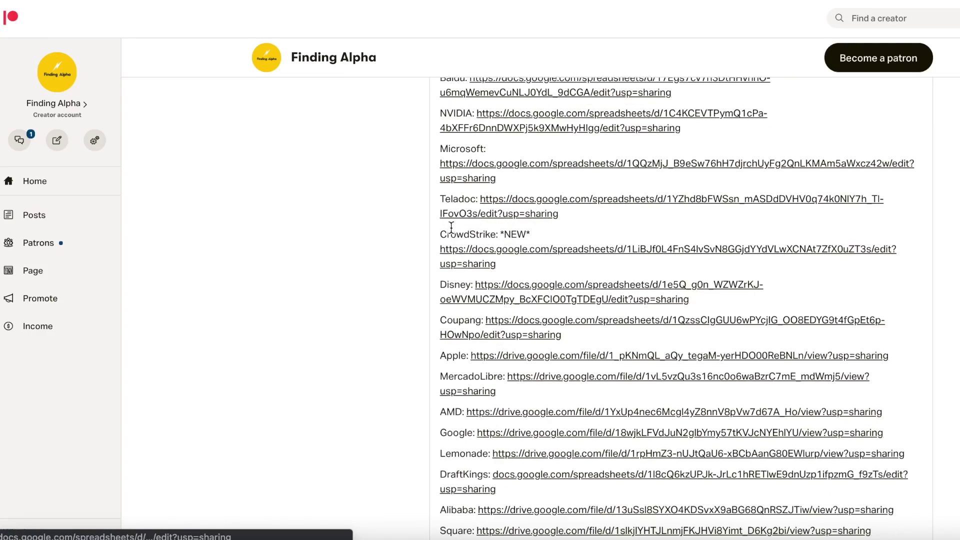